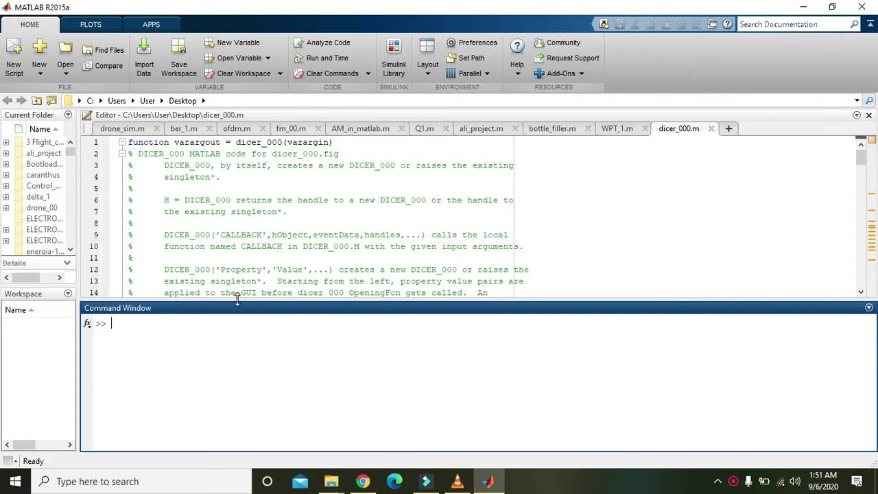
- Launch GUIDE with the guide command and accept the Blank GUI (Default) template
click(218, 323)
text(guide)
key(Return)
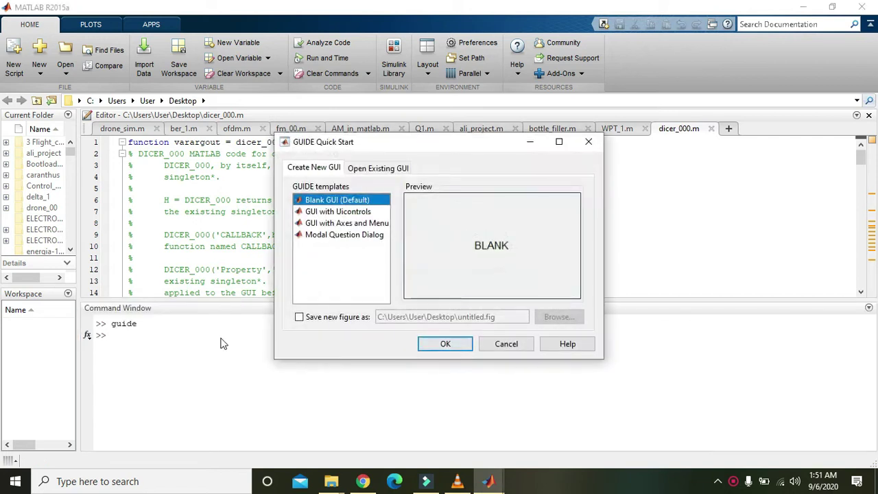
click(447, 345)
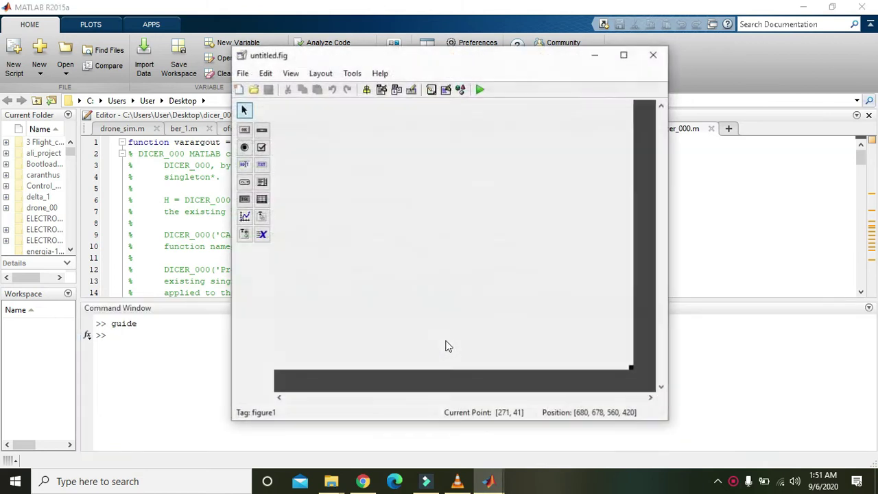
- Maximise the layout, draw an Edit Text box right of centre and a Static Text strip across the top
double_click(424, 57)
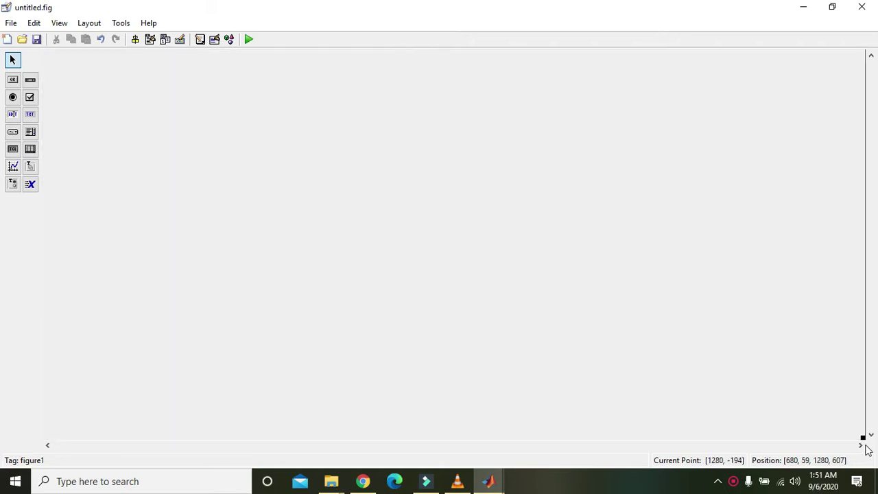
click(12, 114)
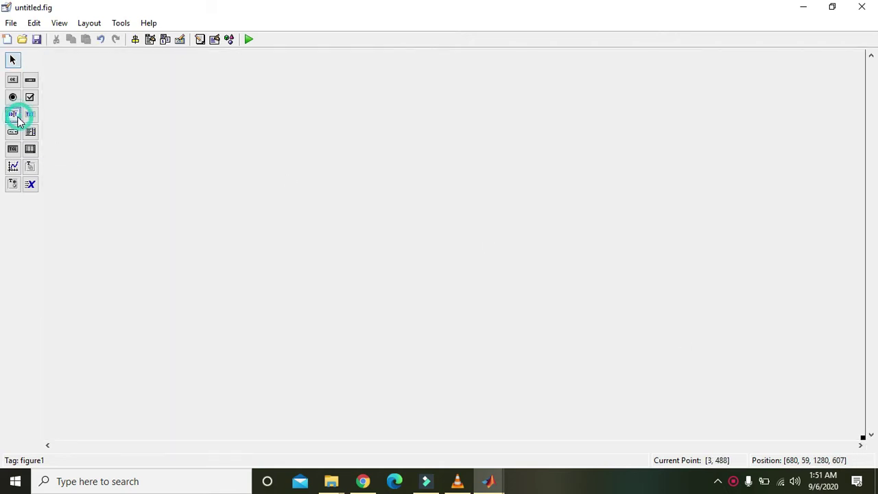
drag(443, 192, 676, 250)
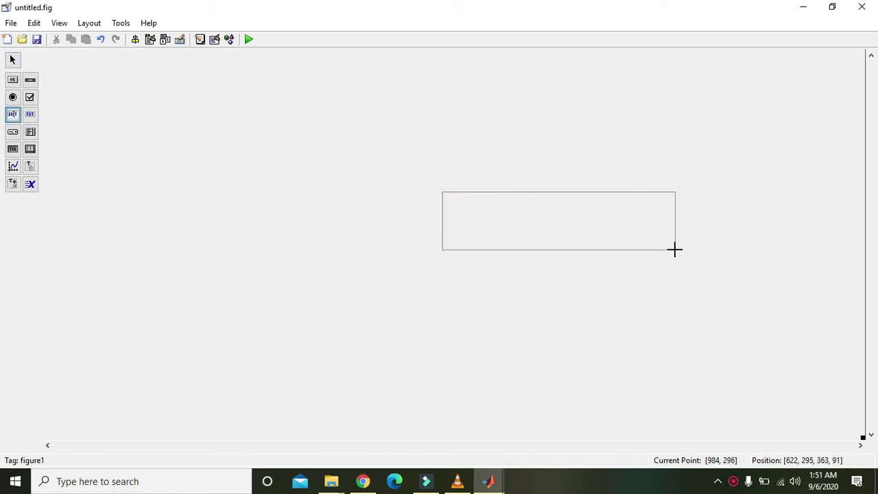
drag(567, 210, 612, 217)
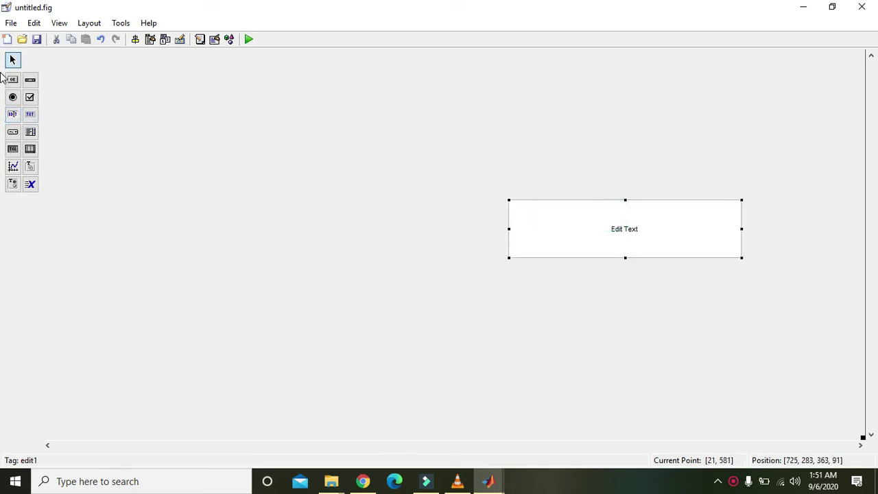
click(31, 115)
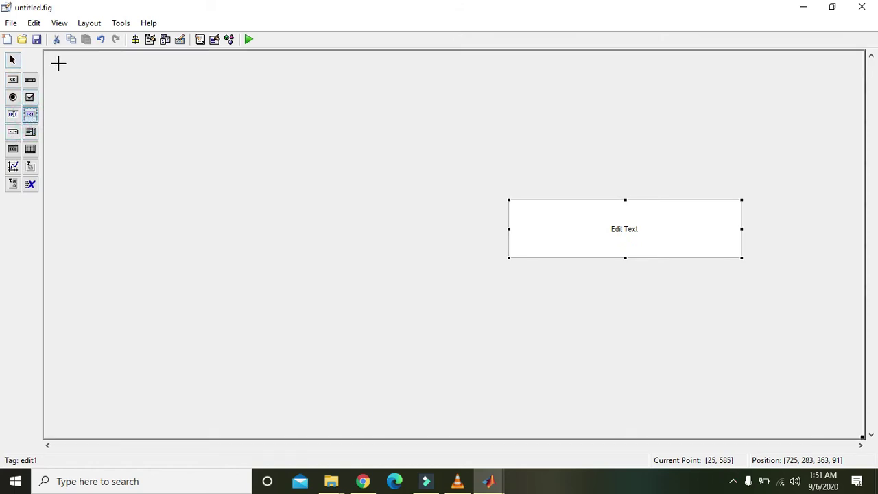
mouse_move(57, 64)
mouse_down()
mouse_move(215, 97)
mouse_move(857, 124)
mouse_move(860, 114)
mouse_up()
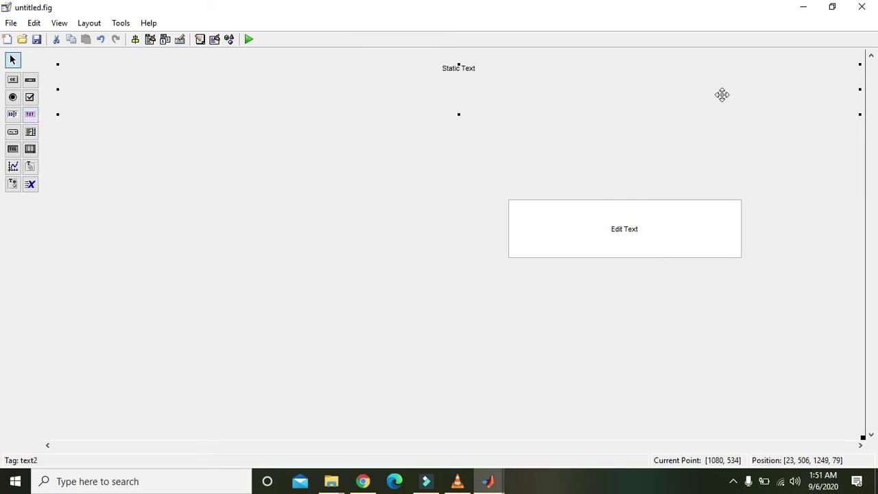
- Set the top static text's String to 'Taking input Via Edit Box in matlab GUI'
double_click(487, 77)
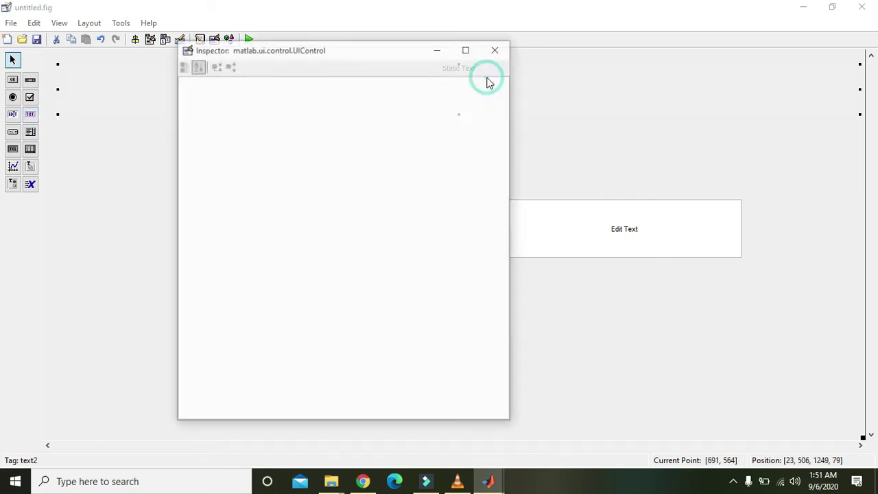
click(506, 376)
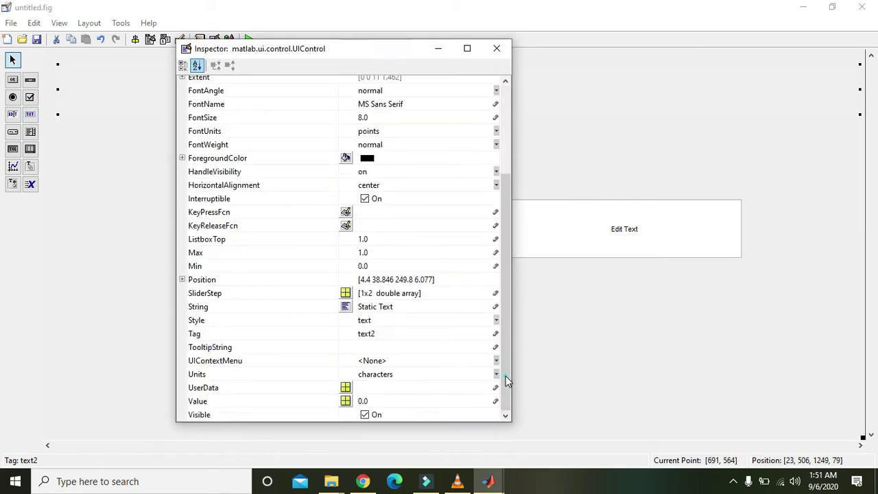
click(417, 305)
double_click(417, 305)
key(BackSpace)
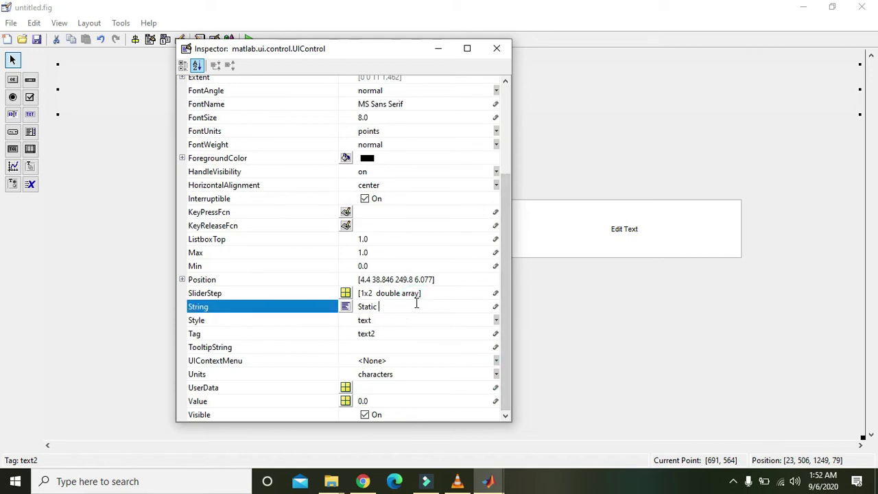
key(BackSpace)
key(BackSpace)
key(BackSpace)
text(x )
text(in)
key(BackSpace)
text(matlab G)
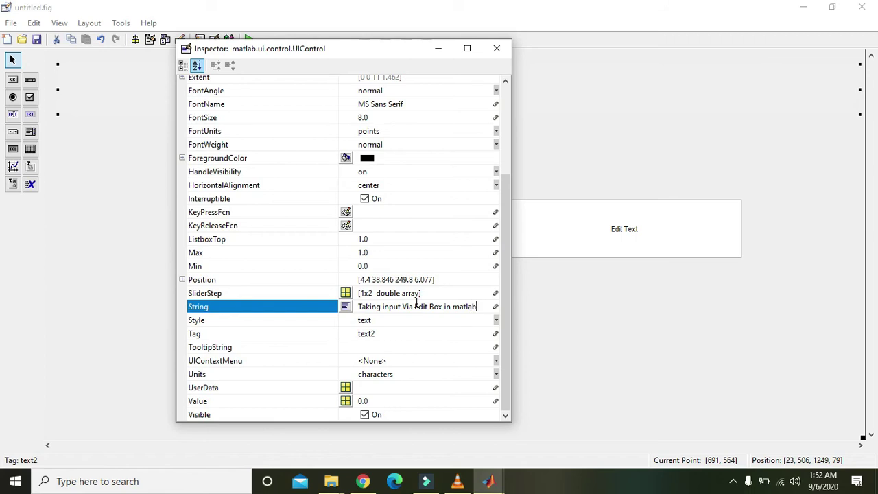
text(UI)
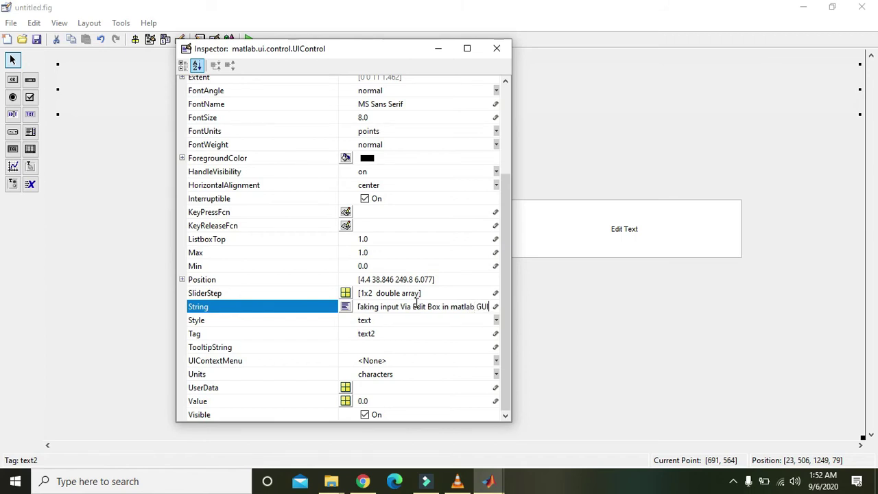
- Set the heading's FontSize to 30 and FontWeight to bold
click(379, 120)
drag(377, 119, 358, 122)
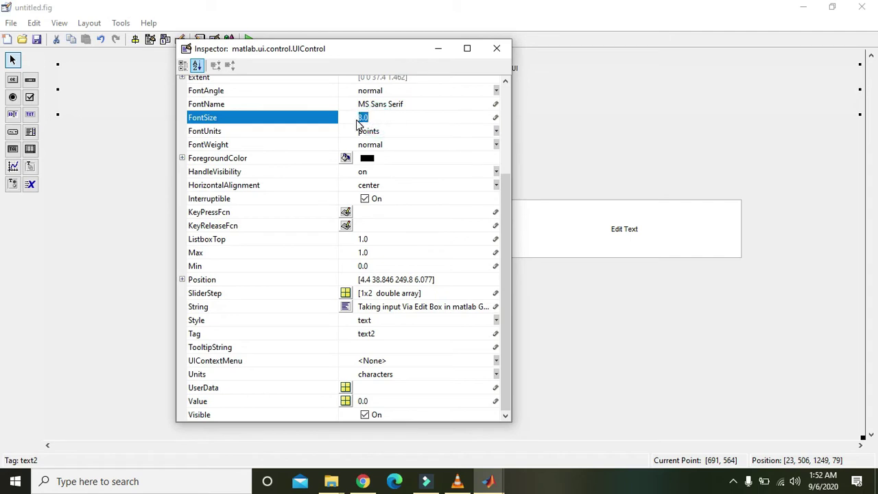
text(30)
click(369, 147)
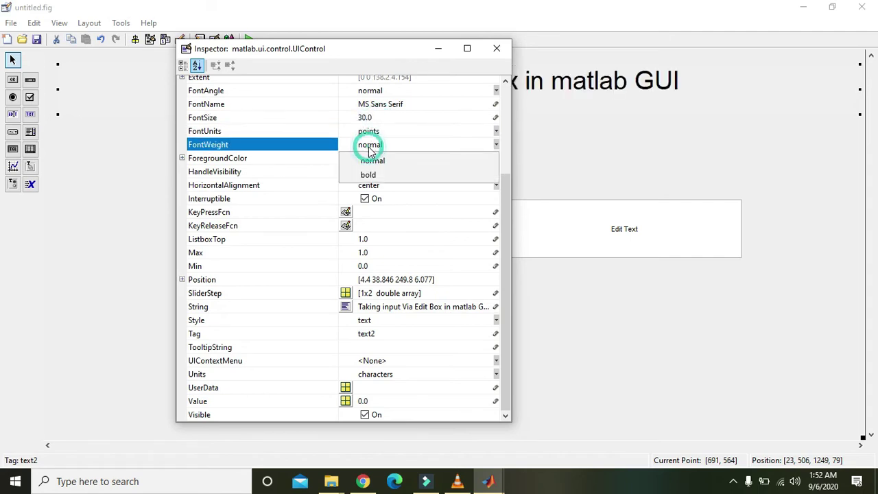
click(371, 144)
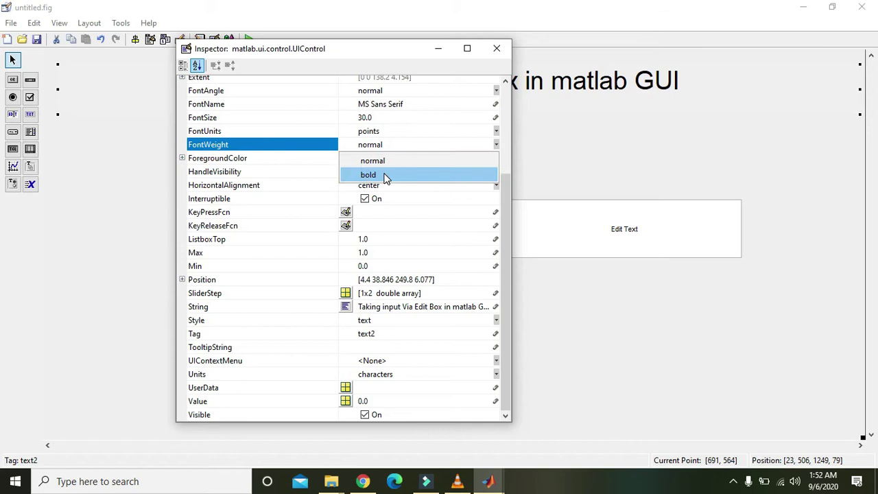
click(383, 174)
scroll(506, 167, up, 3)
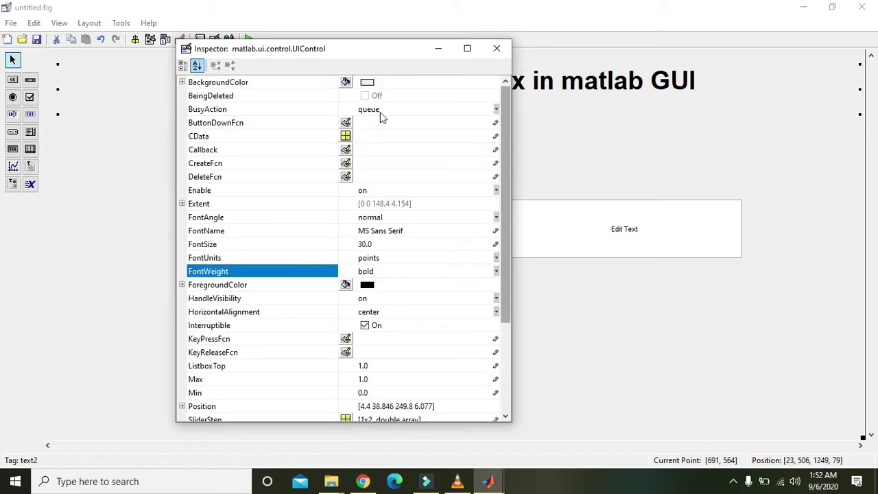
- Give the heading a black background and teal text colour, then close the Property Inspector
click(345, 82)
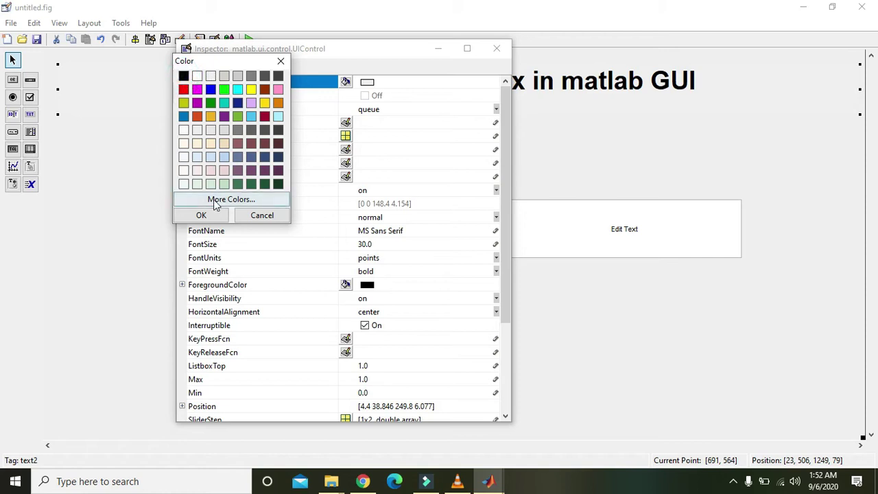
click(202, 216)
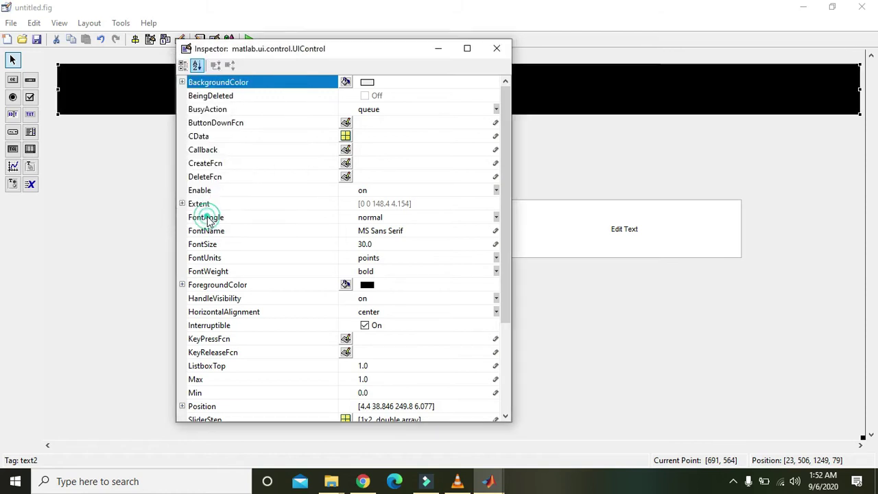
click(346, 285)
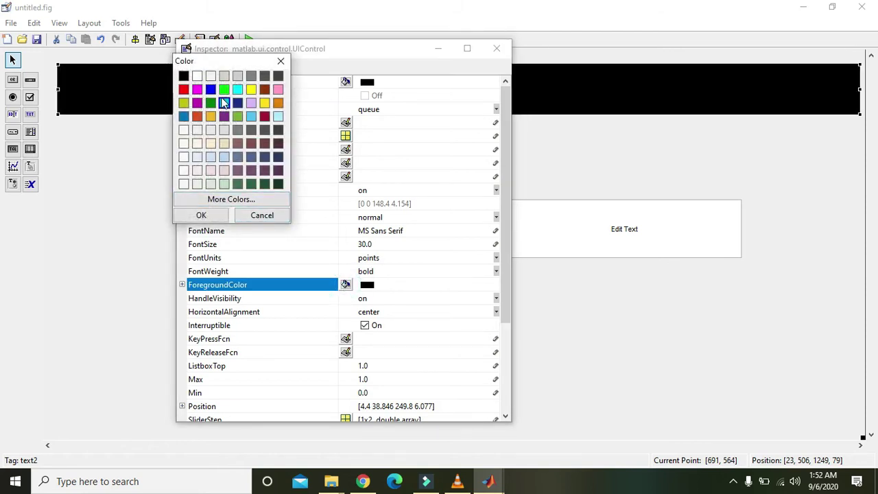
click(225, 103)
click(203, 215)
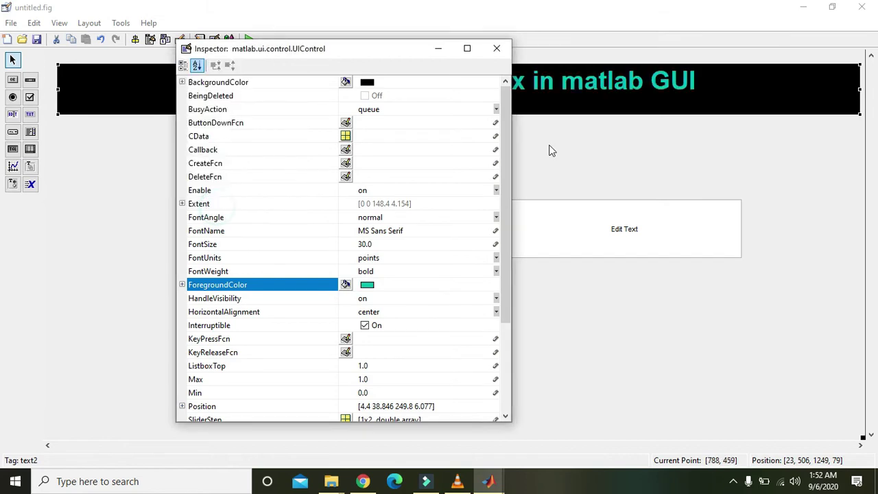
click(477, 135)
click(496, 49)
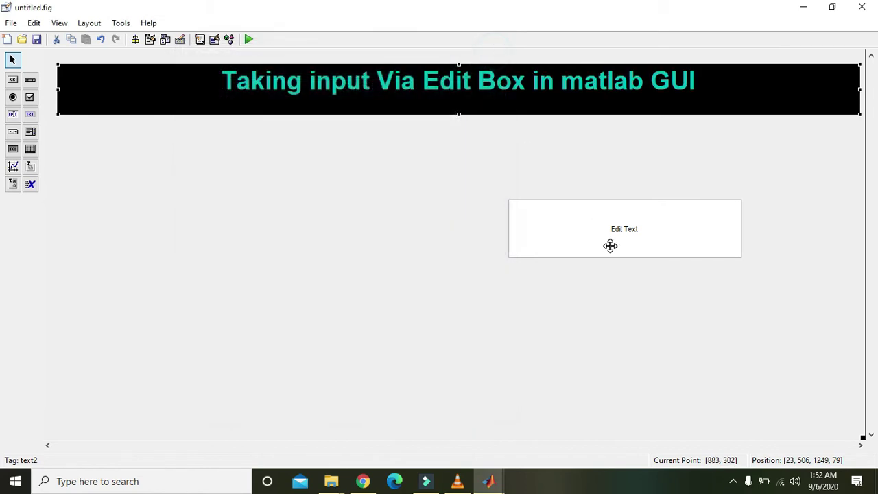
- Shift the edit box slightly right and draw a push button on the left, level with it
drag(610, 245, 632, 254)
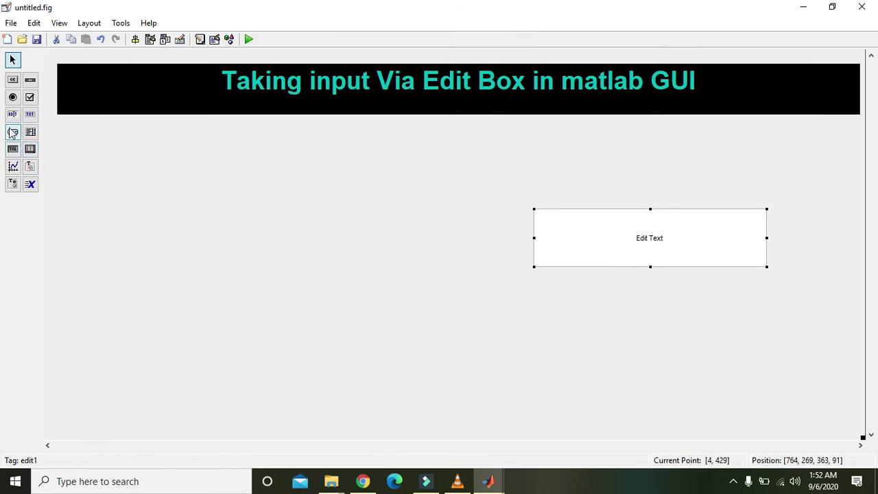
click(17, 81)
mouse_move(161, 201)
mouse_down()
mouse_move(243, 249)
mouse_move(350, 256)
mouse_up()
drag(288, 232, 282, 245)
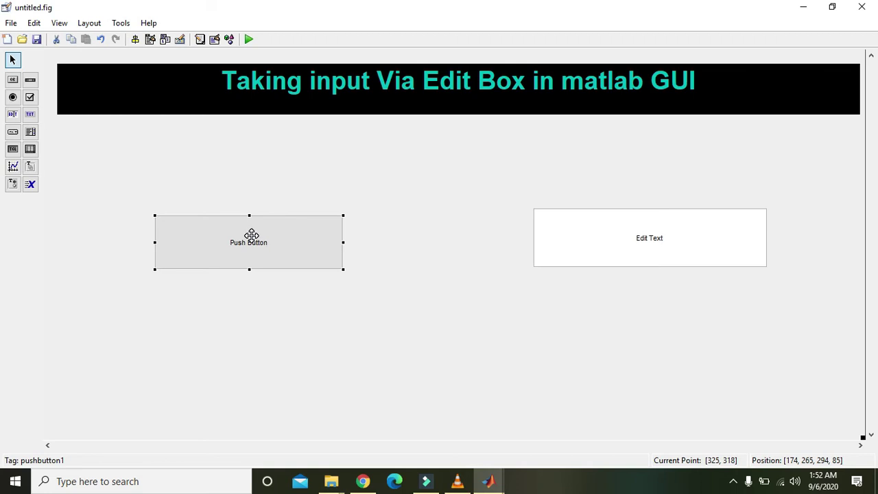
- Clear the edit box's placeholder String and close its Property Inspector
double_click(576, 245)
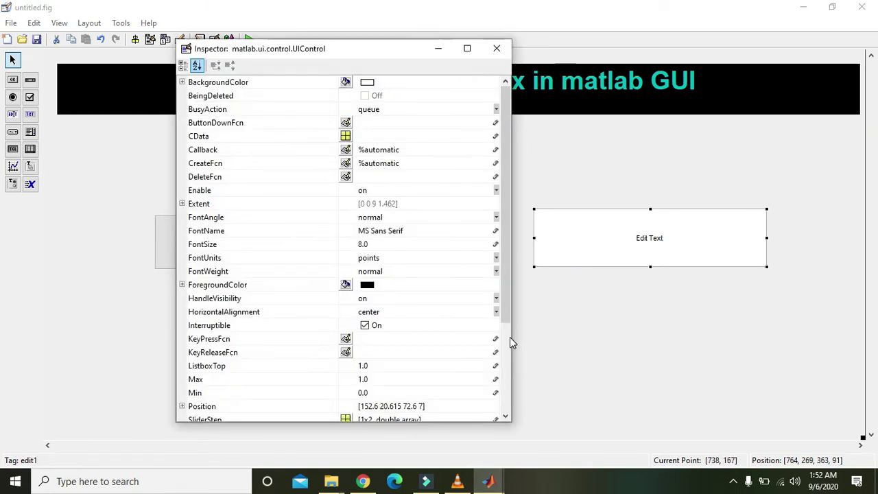
scroll(510, 337, down, 3)
click(408, 306)
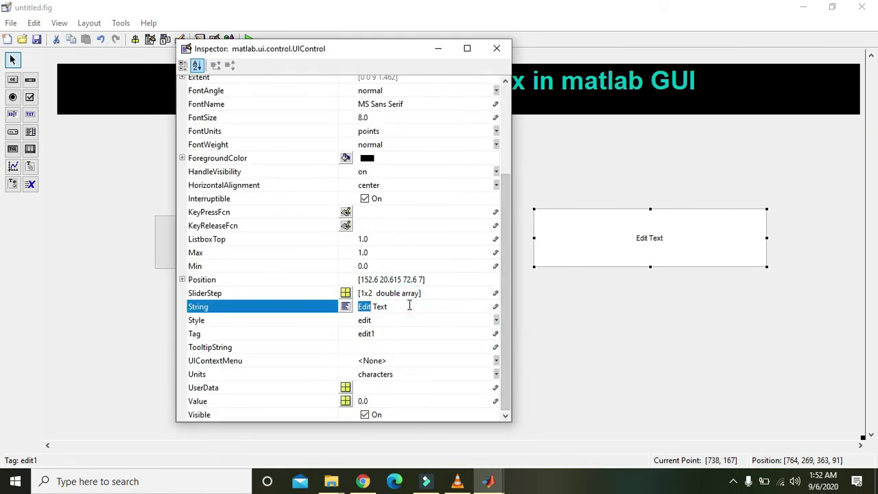
key(Delete)
key(Delete)
key(Delete)
key(Delete)
key(Return)
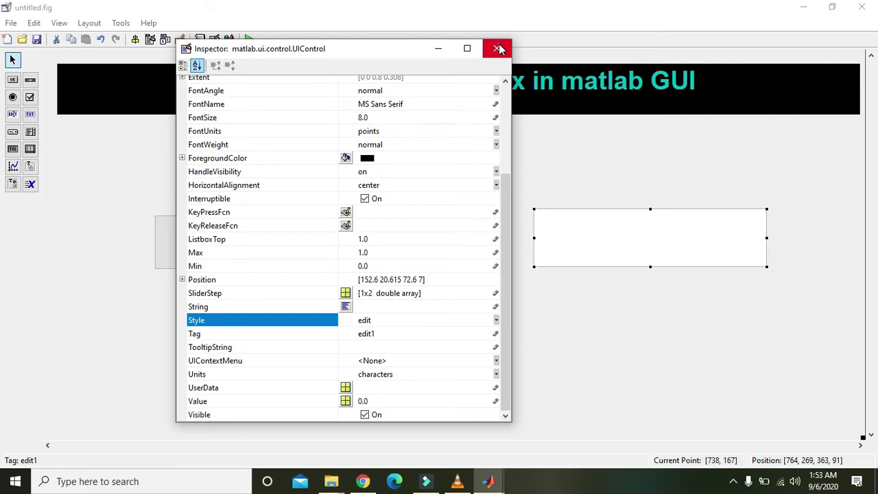
click(499, 48)
- Shift the edit box slightly left and nudge the push button into place
click(461, 182)
drag(645, 252, 595, 257)
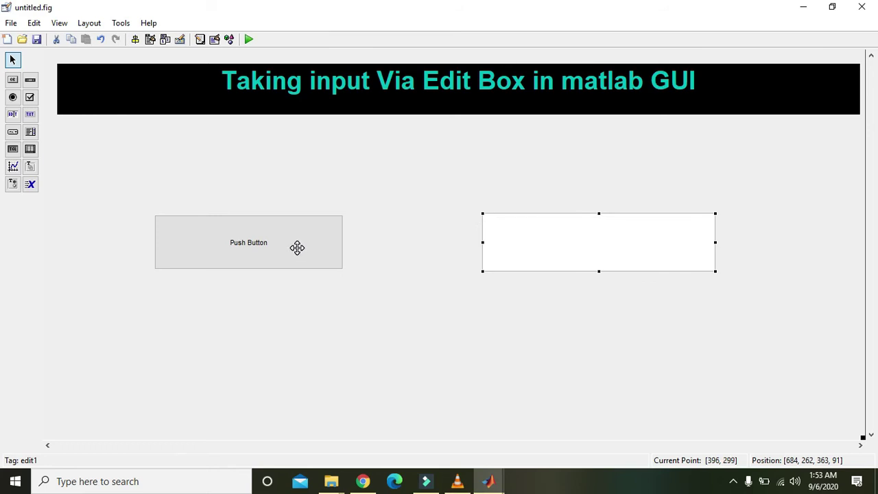
drag(297, 247, 302, 248)
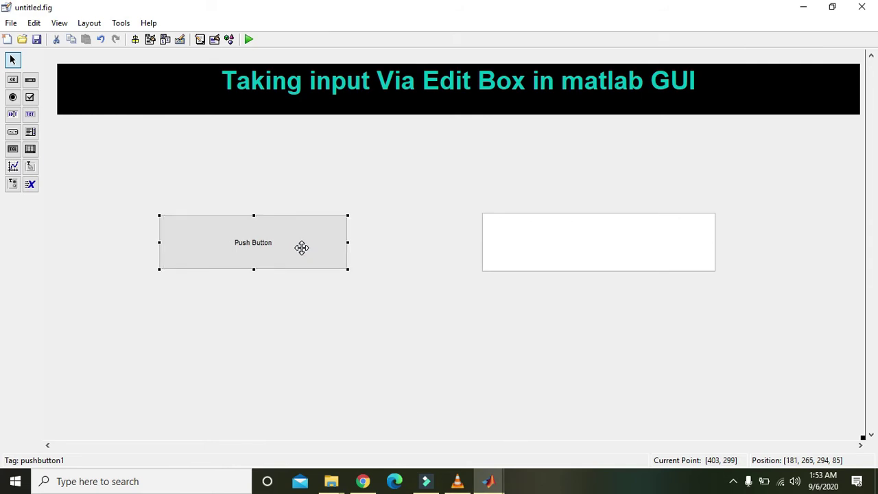
- Open the push button's Callback via View Callbacks, saving the layout as editboxer
right_click(246, 237)
mouse_move(293, 393)
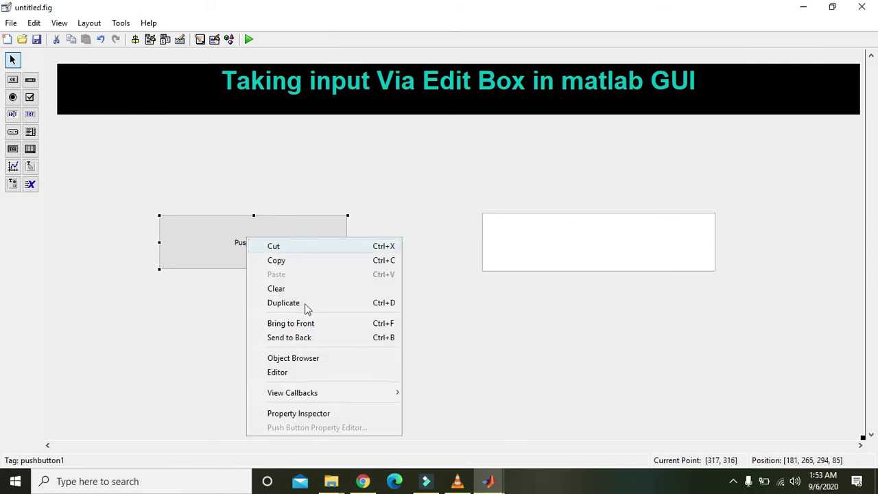
click(429, 394)
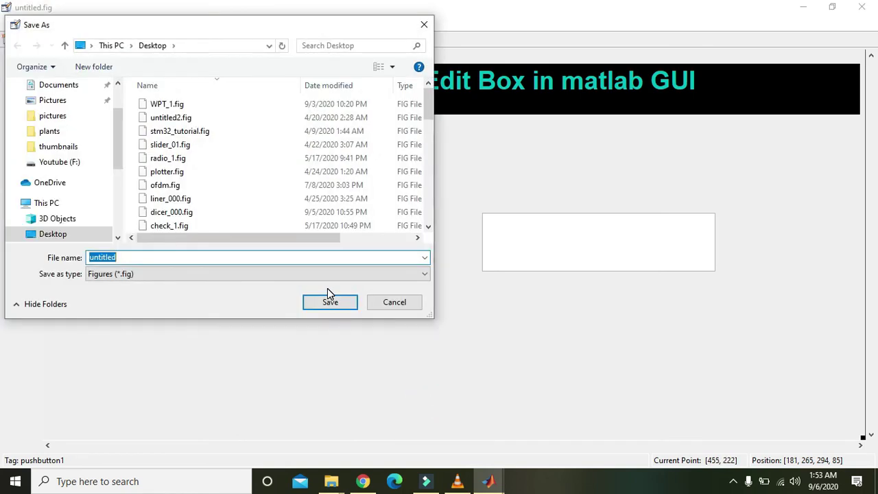
text(edit)
text(bo)
text(xw)
key(Return)
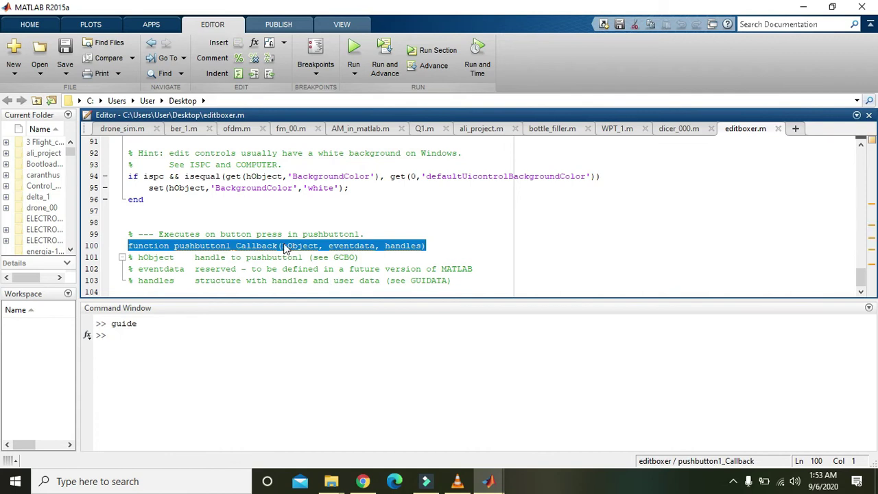
- Add the line t='1000' below the pushbutton1_Callback comments
click(280, 246)
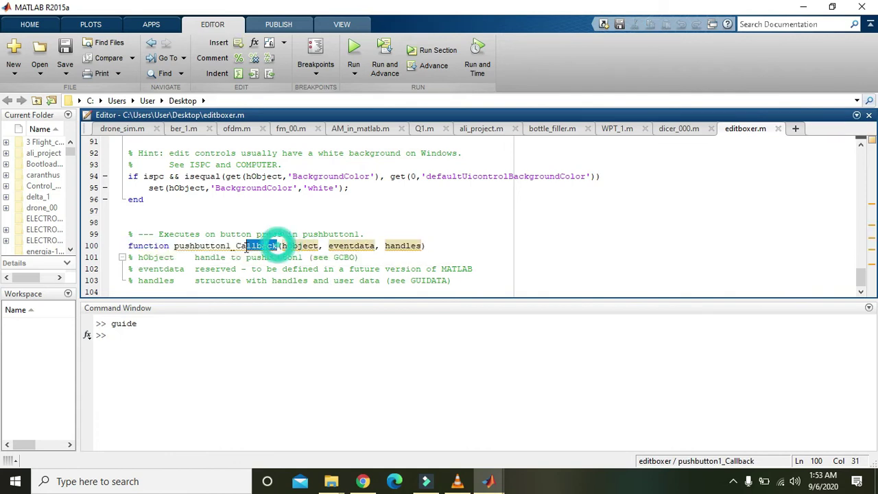
click(219, 291)
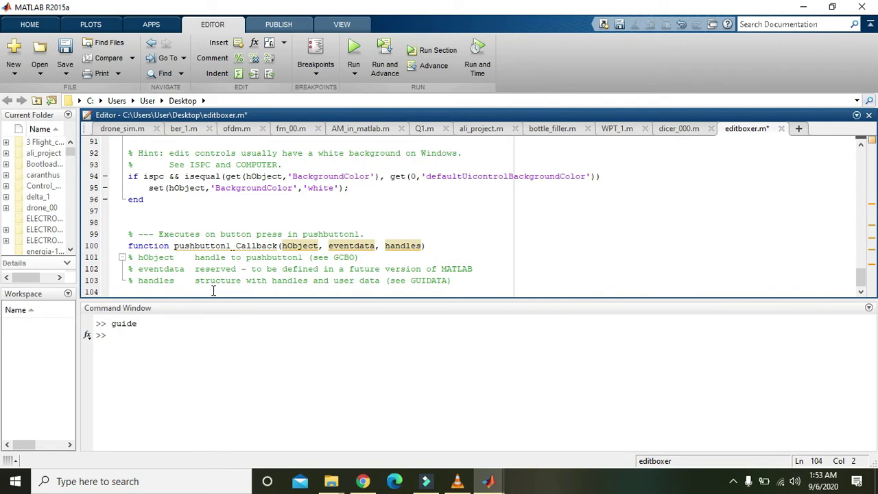
text(t=)
key(Left)
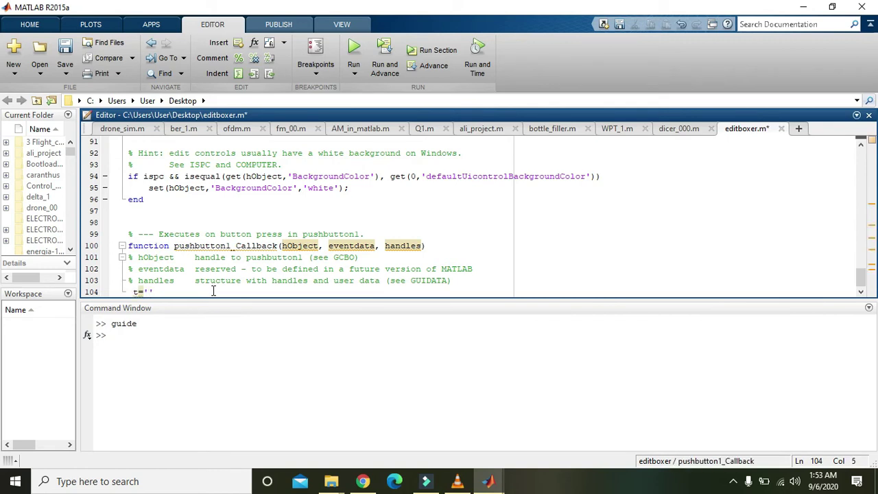
text(1000)
key(Return)
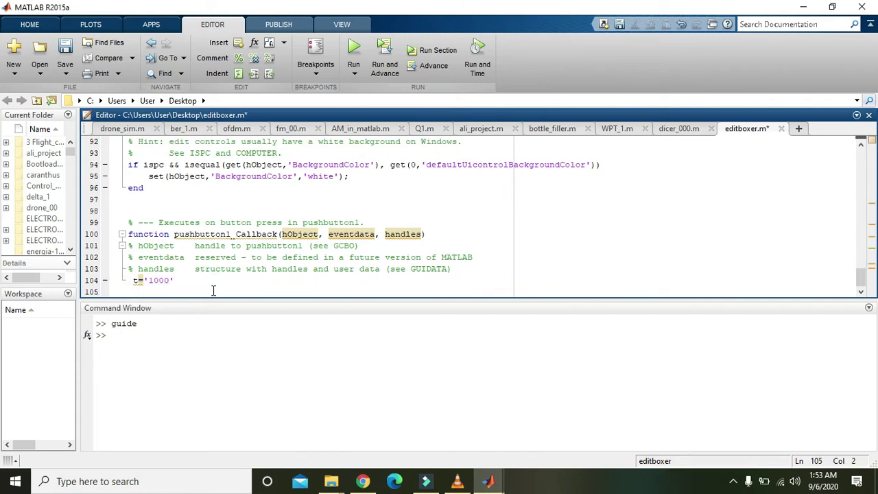
- Begin the next line with set(handles.edit1,'')
text(set())
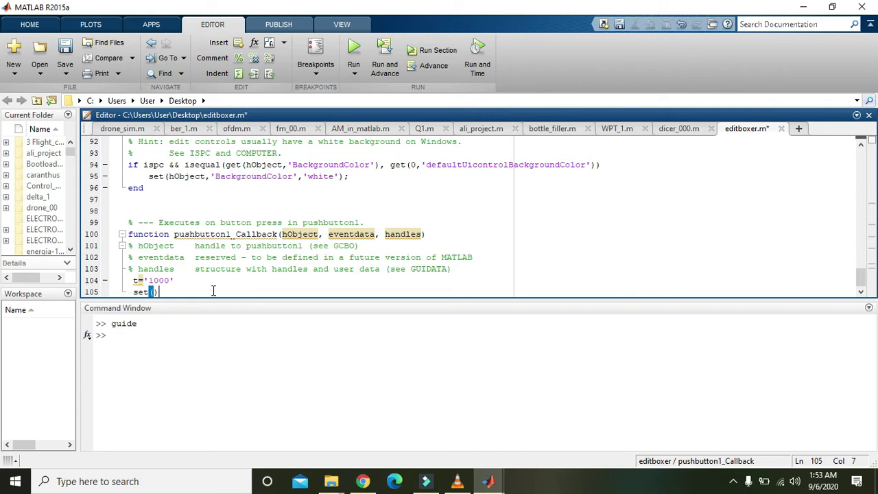
key(Left)
text(handles.ed)
text(it1,)
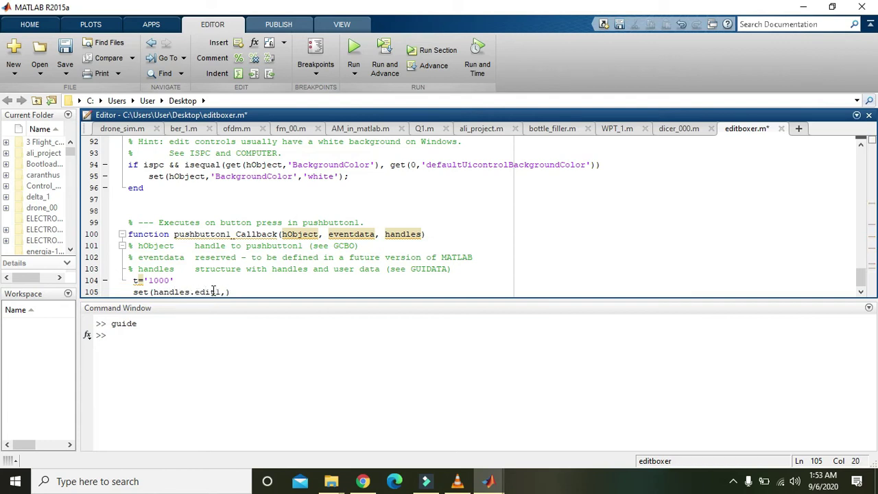
text('')
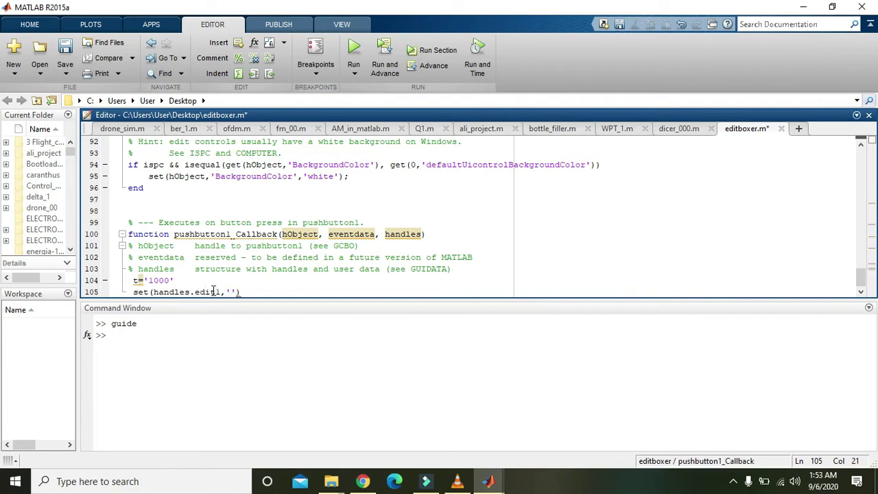
drag(220, 292, 196, 292)
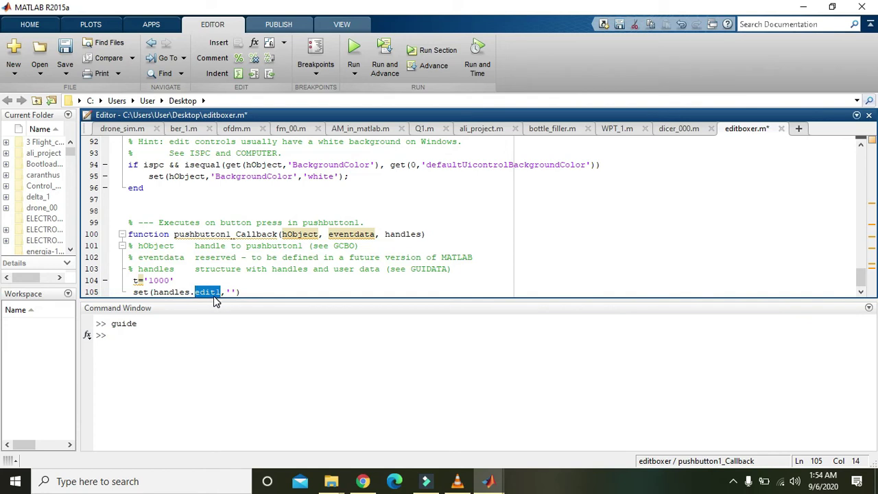
- Complete the set line so it reads set(handles.edit1,'String',t)
click(234, 292)
drag(221, 292, 216, 291)
click(232, 292)
text(rin)
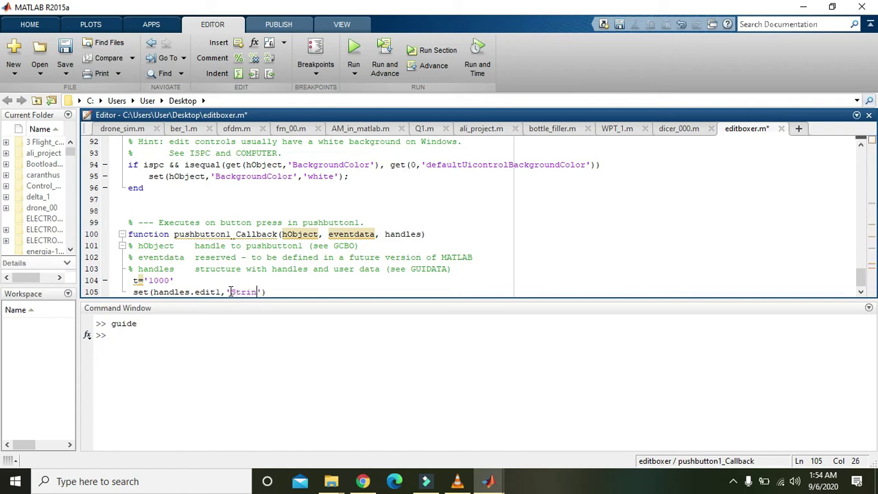
text(g)
click(268, 291)
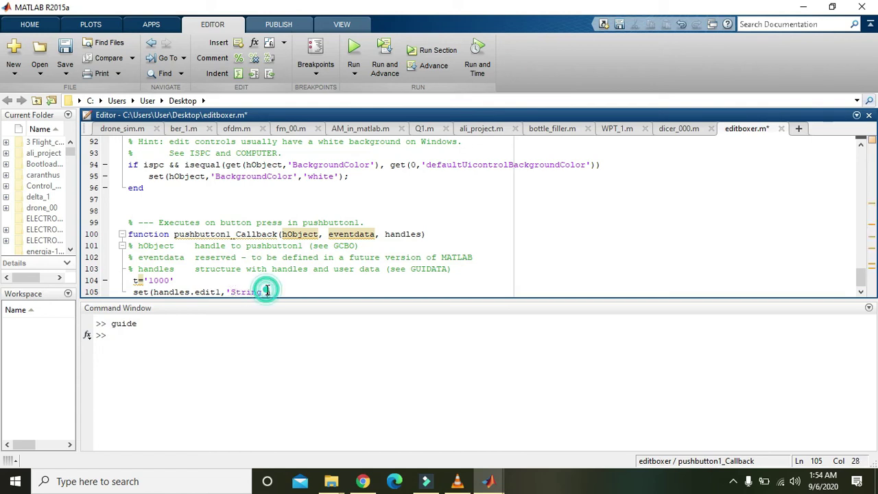
text(,)
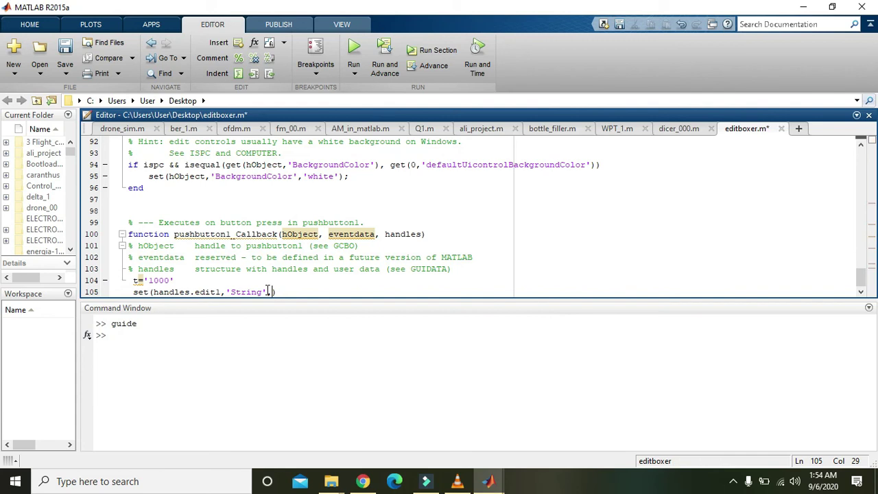
text(t)
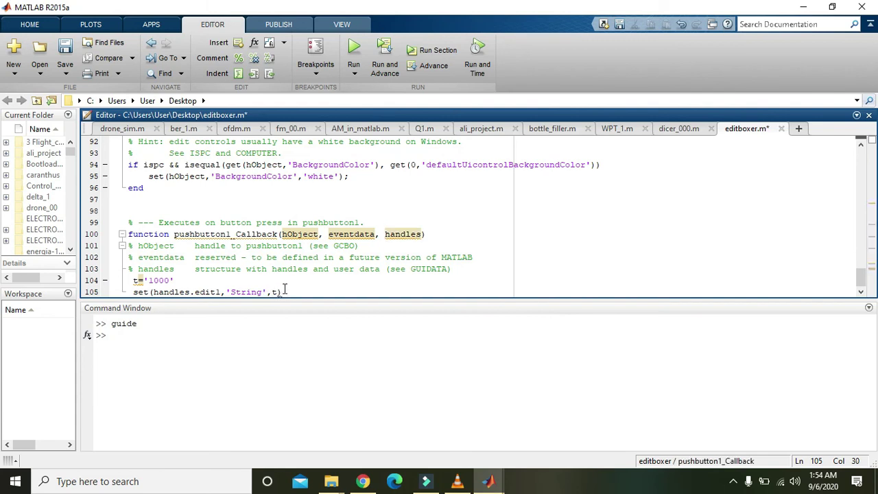
click(285, 292)
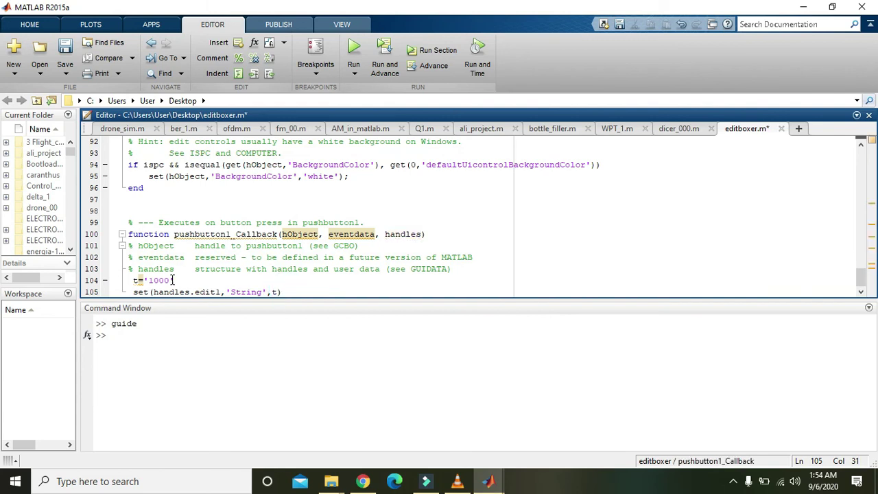
drag(175, 280, 145, 281)
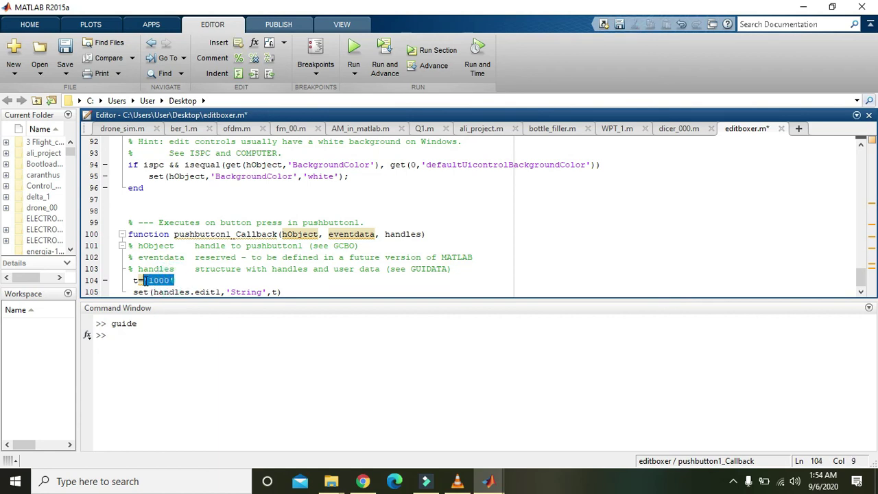
click(226, 278)
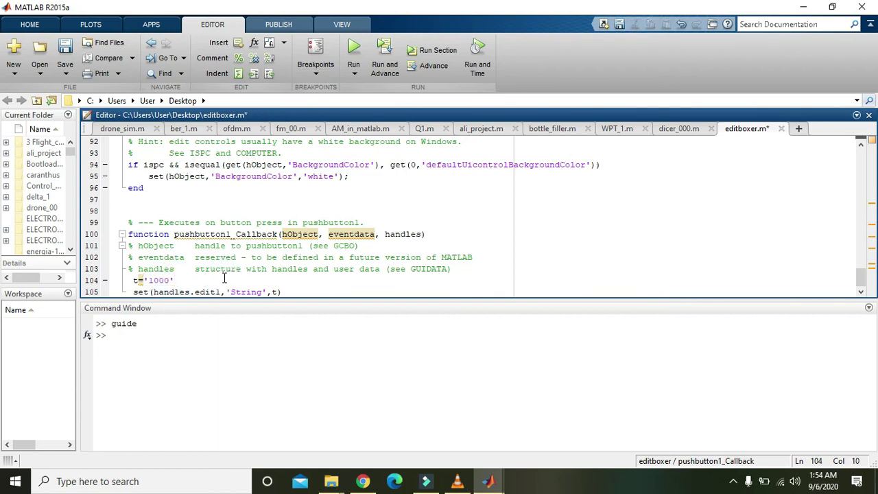
- Save and run editboxer, press Push Button, and confirm the edit box shows 1000
click(353, 48)
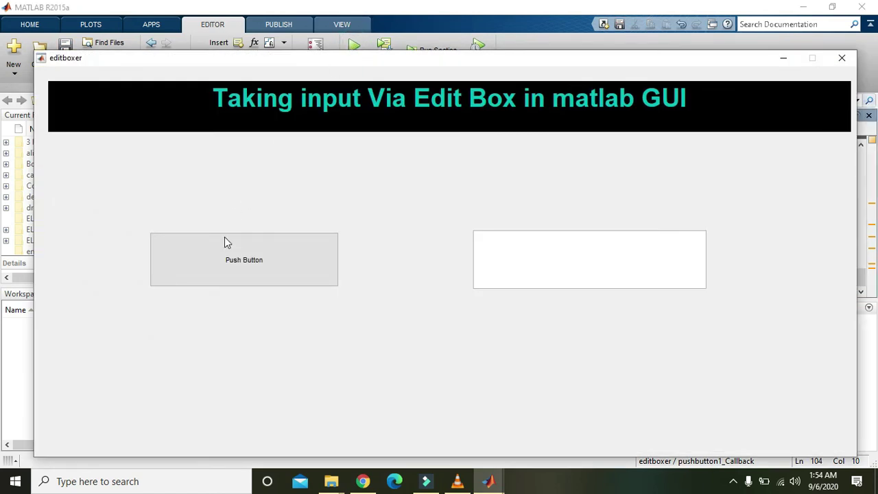
click(251, 265)
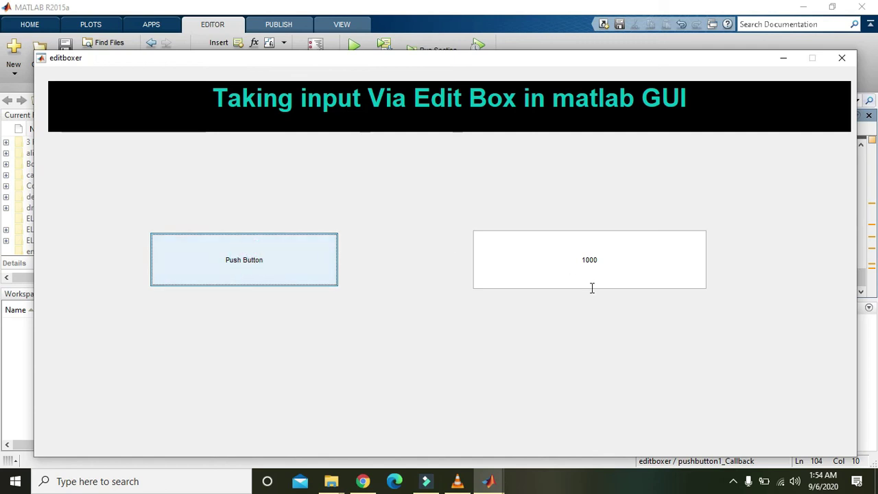
click(586, 261)
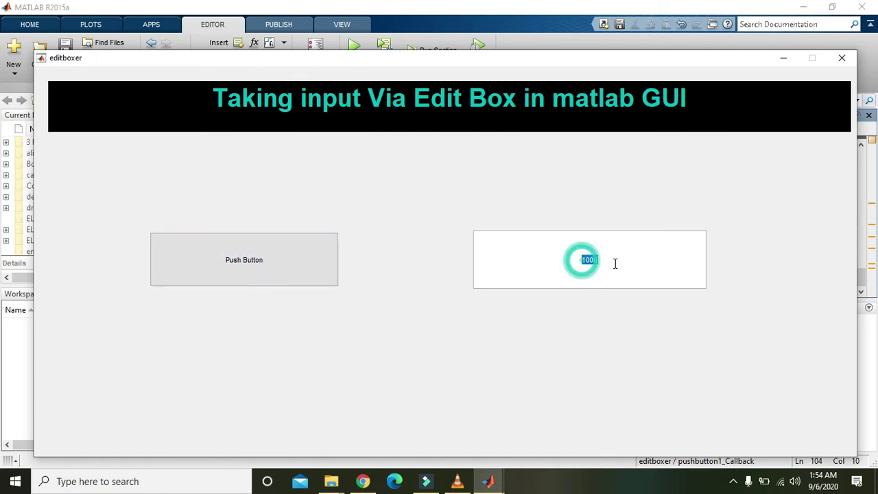
double_click(604, 259)
click(603, 261)
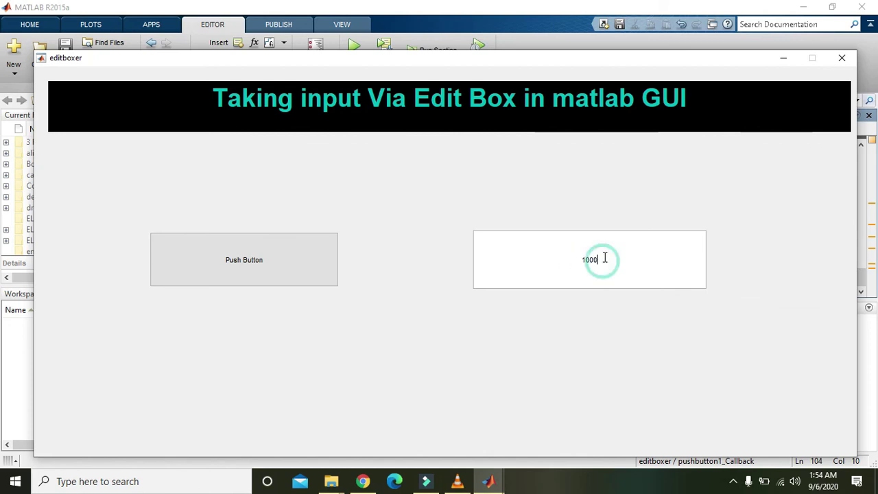
- Close the editboxer window and insert a blank line after the set statement
click(843, 61)
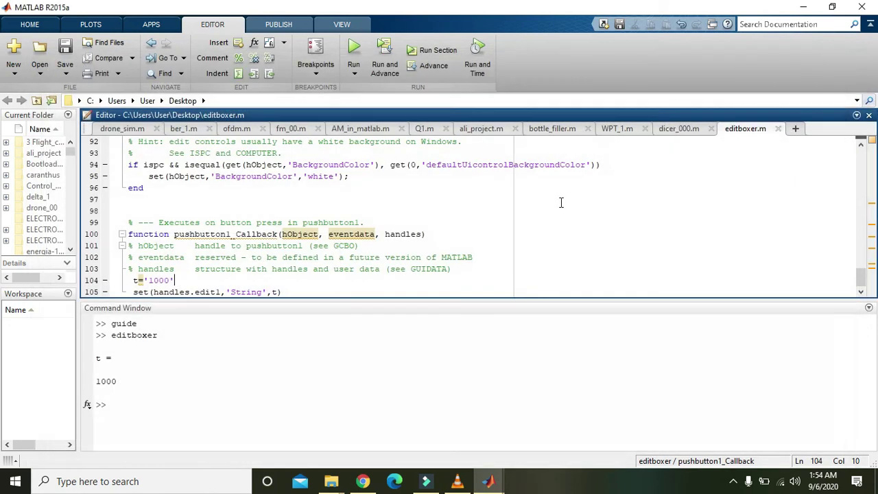
click(350, 294)
key(Return)
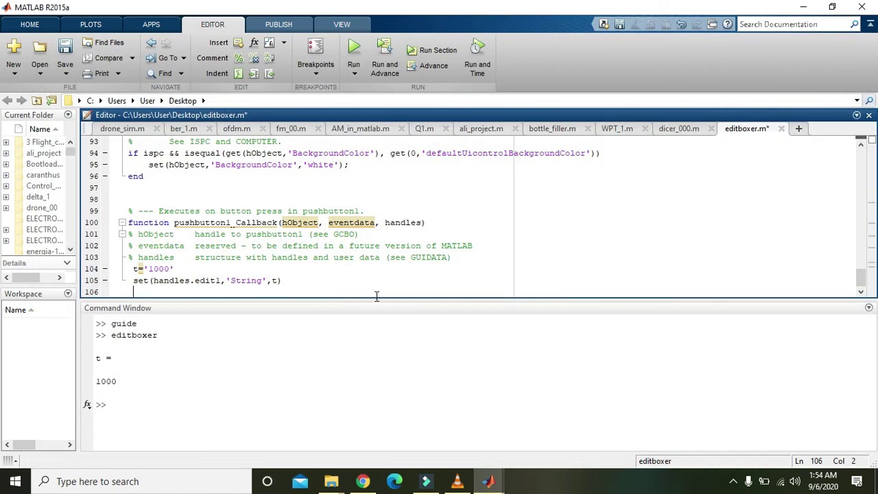